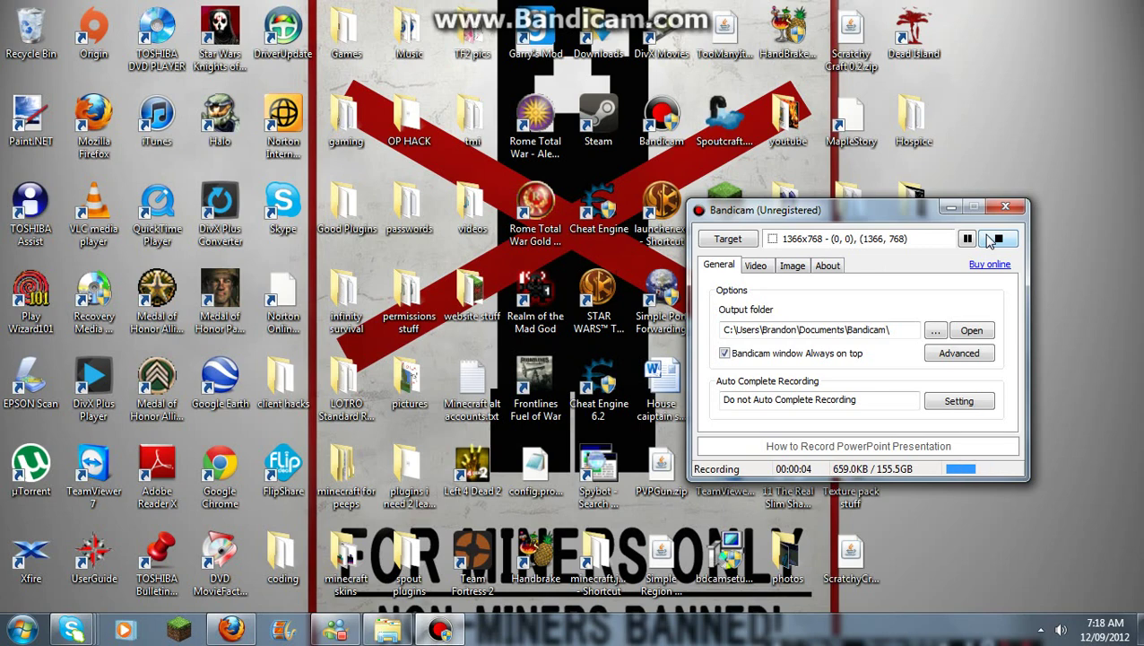
Minimize the Bandicam recorder window to the taskbar.
{"action": "left_click", "coordinate": [951, 208]}
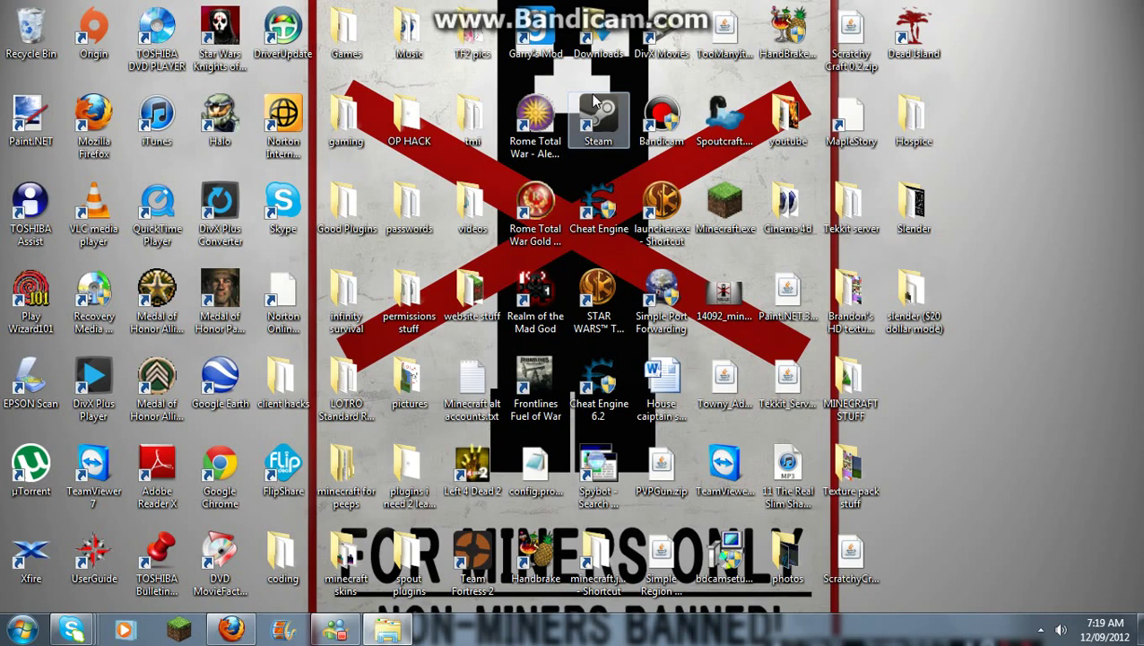
{"action": "left_click", "coordinate": [22, 629]}
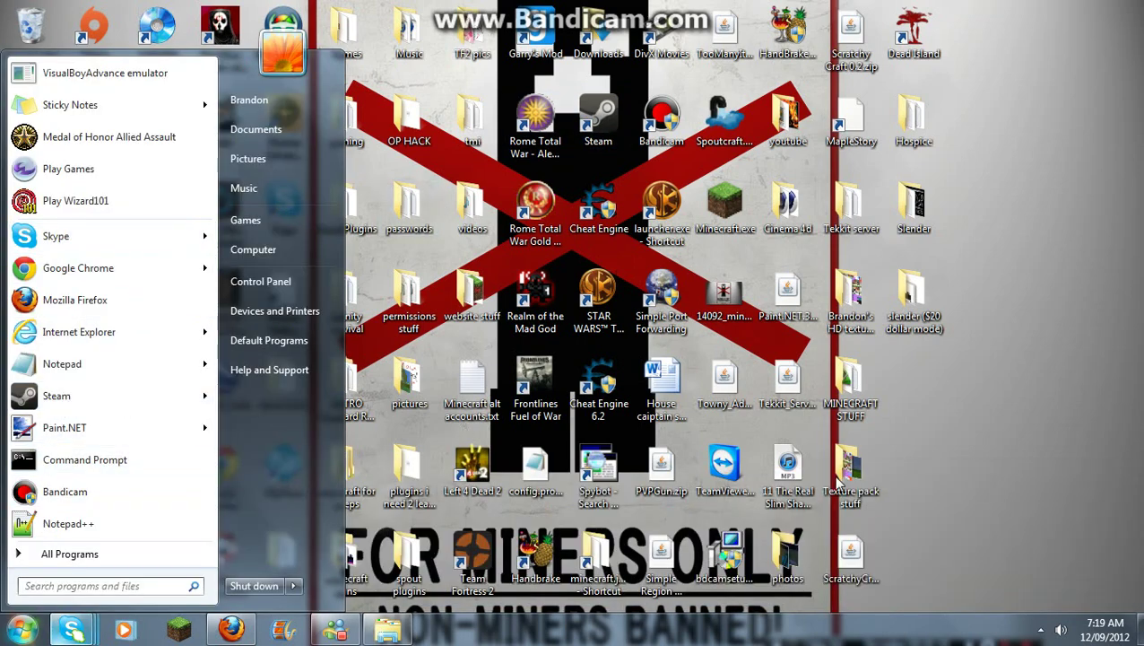
{"action": "left_click", "coordinate": [805, 639]}
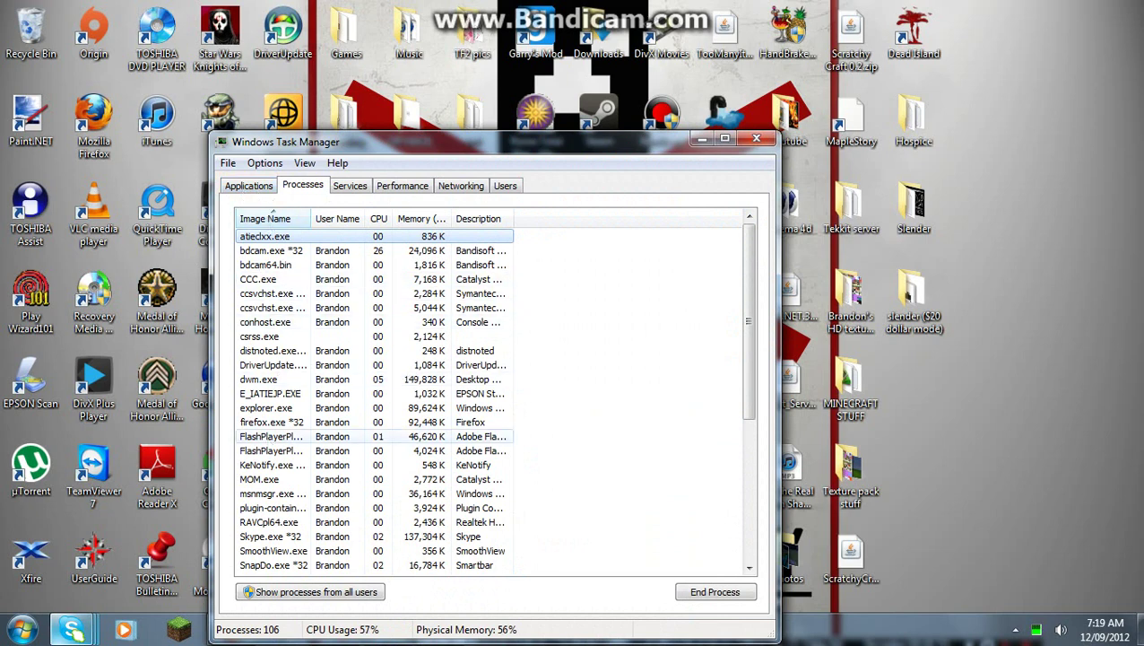
{"action": "scroll", "coordinate": [313, 501], "scroll_direction": "down", "scroll_amount": 3}
{"action": "scroll", "coordinate": [313, 500], "scroll_direction": "down", "scroll_amount": 3}
{"action": "scroll", "coordinate": [313, 500], "scroll_direction": "down", "scroll_amount": 3}
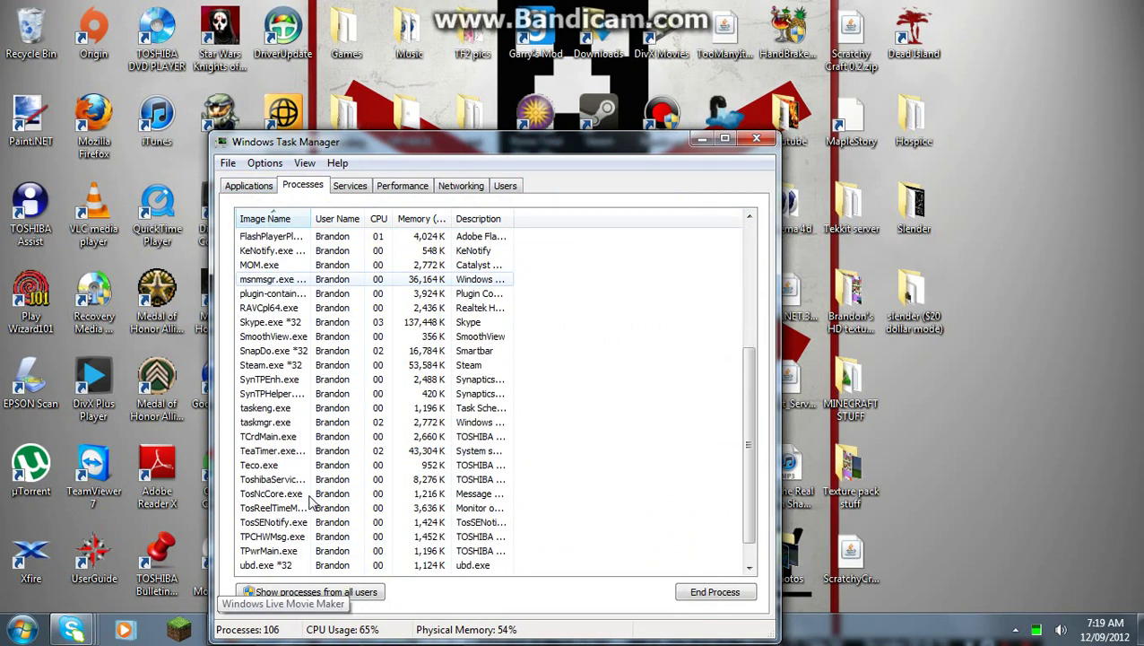
{"action": "scroll", "coordinate": [310, 529], "scroll_direction": "up", "scroll_amount": 4}
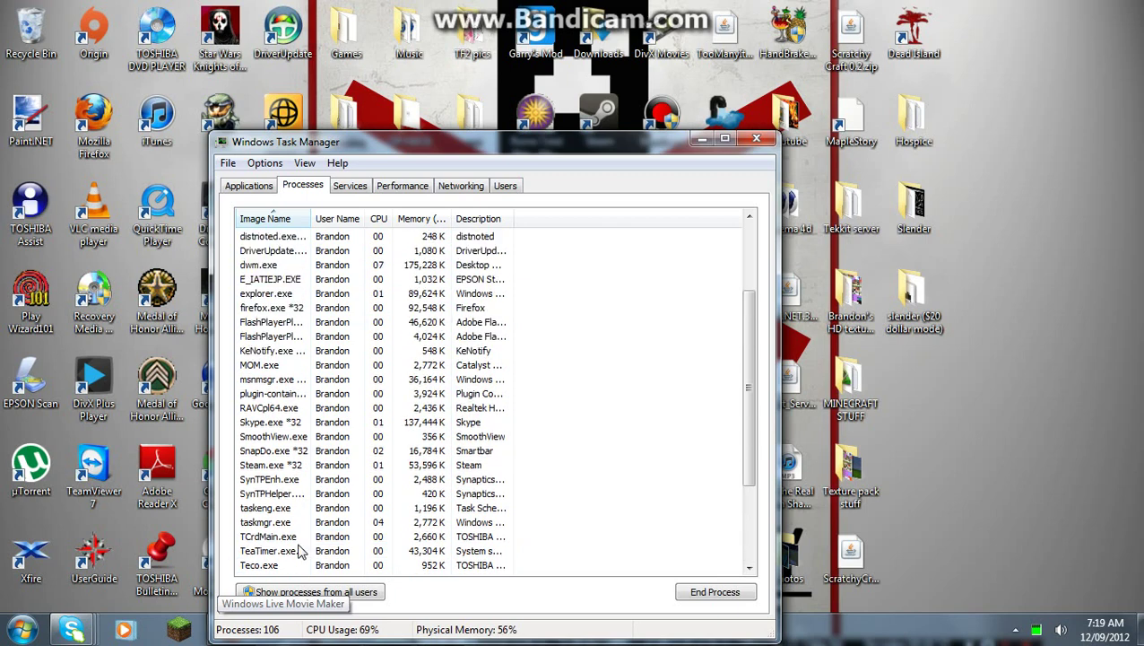
{"action": "scroll", "coordinate": [309, 538], "scroll_direction": "up", "scroll_amount": 4}
{"action": "scroll", "coordinate": [302, 551], "scroll_direction": "down", "scroll_amount": 2}
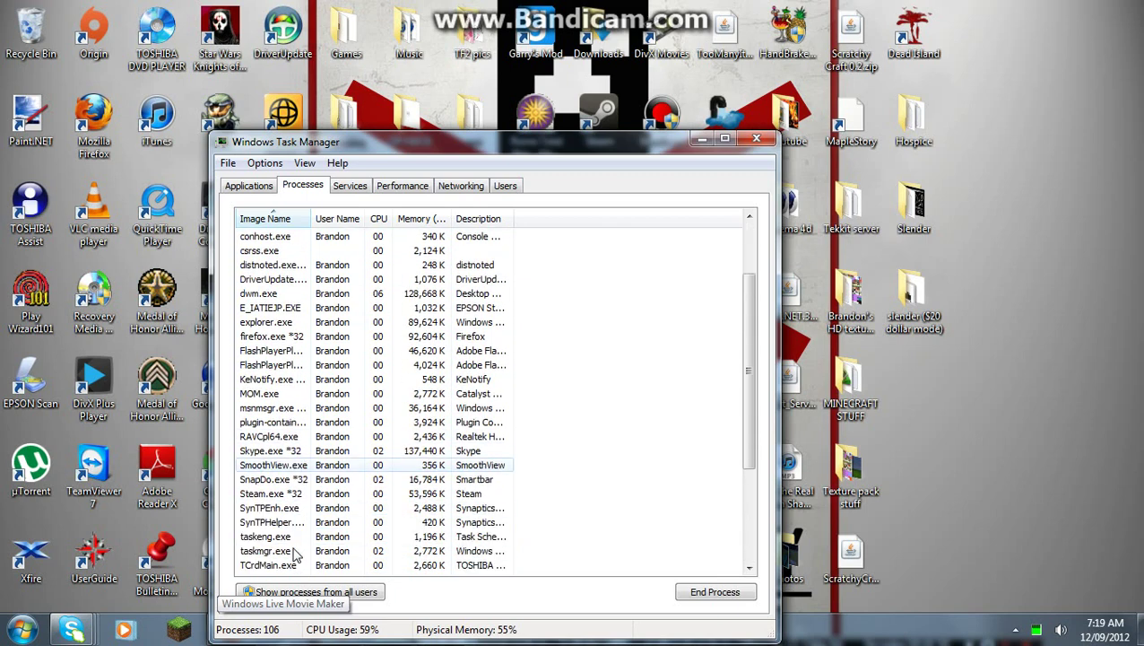
{"action": "left_click", "coordinate": [272, 495]}
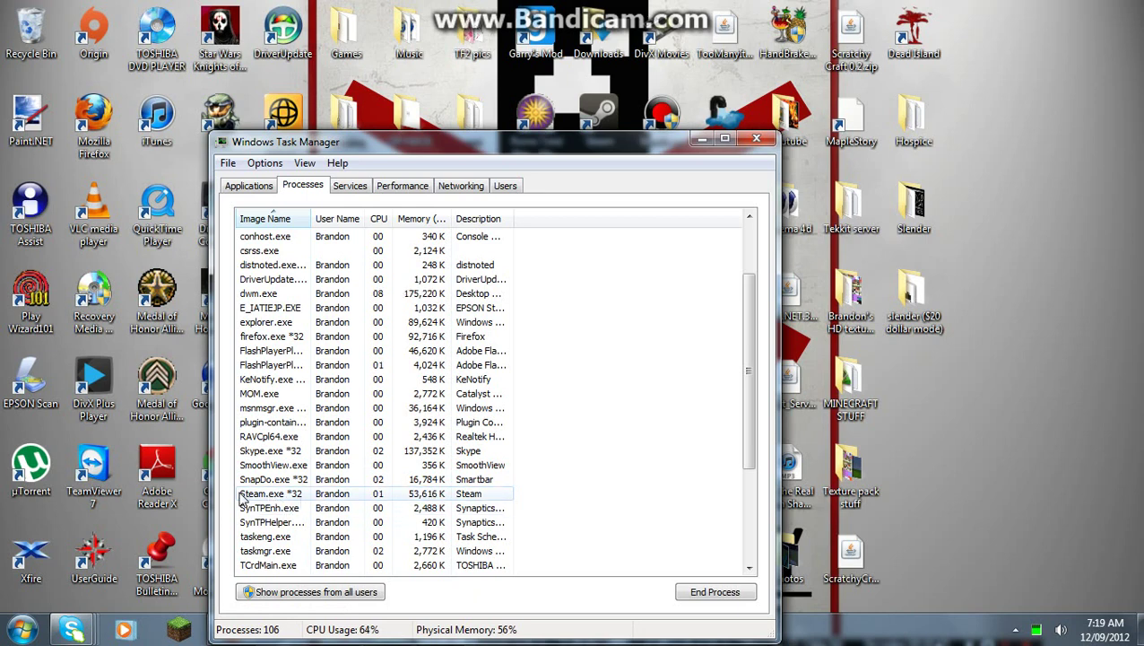
{"action": "left_click", "coordinate": [249, 495]}
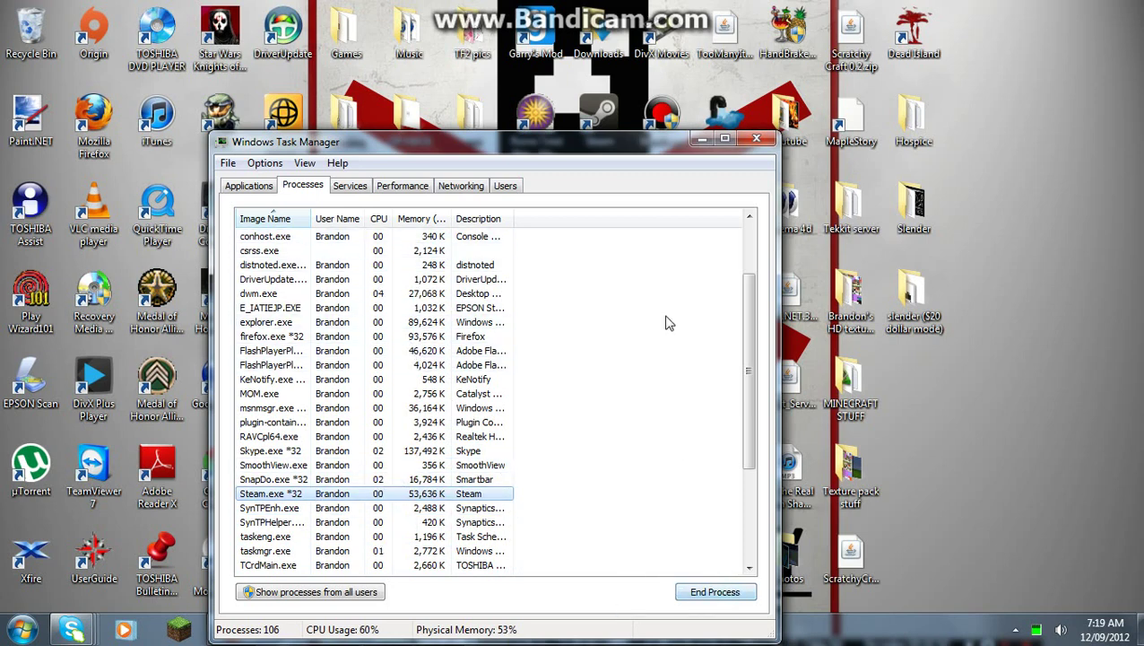
{"action": "scroll", "coordinate": [670, 323], "scroll_direction": "down", "scroll_amount": 1}
{"action": "left_click", "coordinate": [756, 140]}
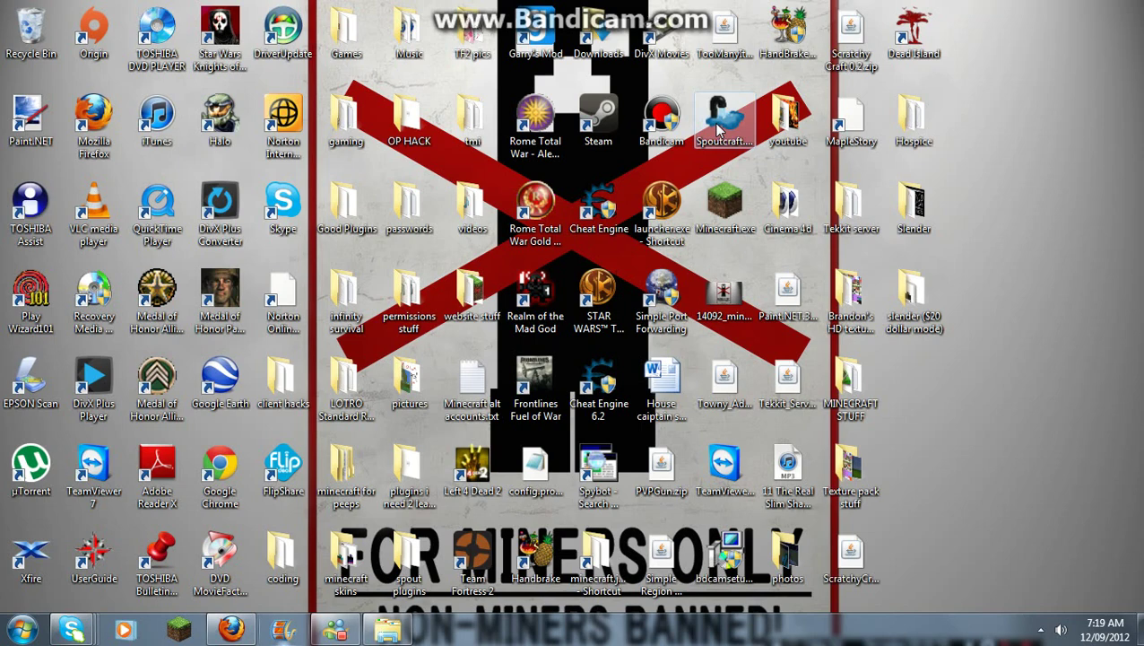
Open Computer from the Start menu, showing drive C: and the DVD drive, and move its window fully on screen.
{"action": "left_click", "coordinate": [21, 628]}
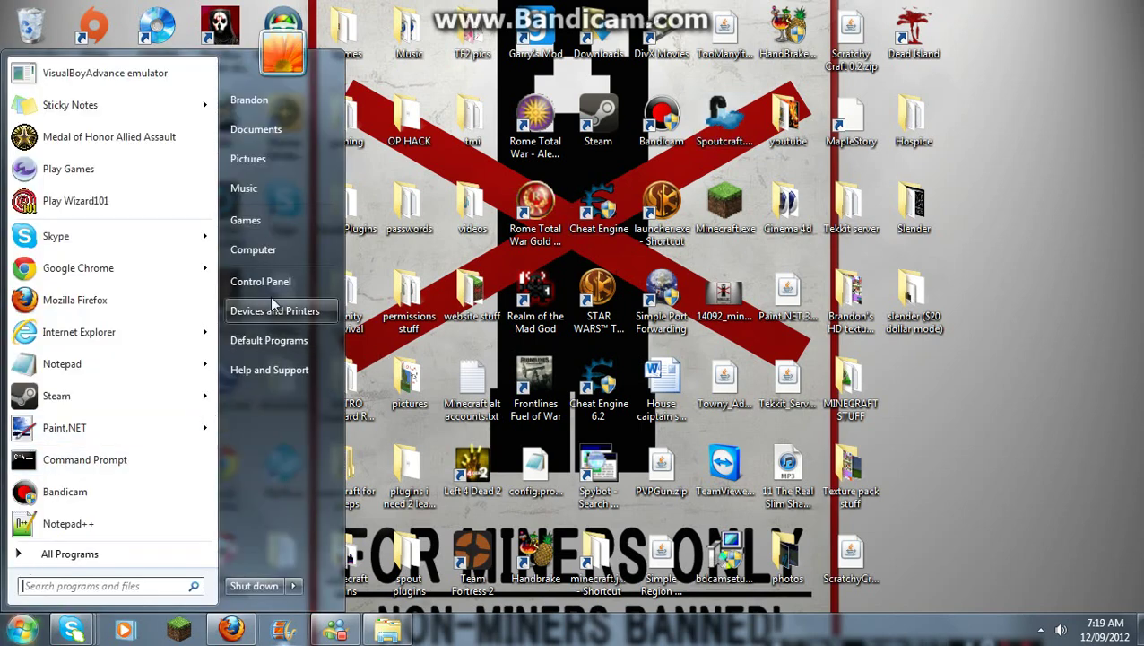
{"action": "left_click", "coordinate": [263, 252]}
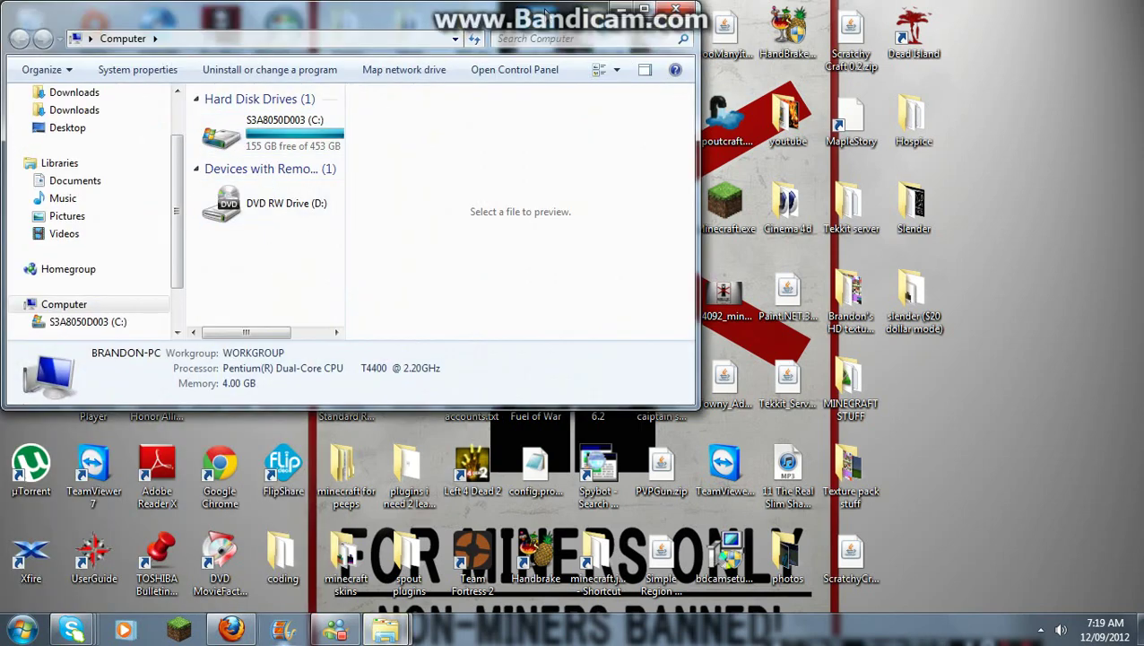
{"action": "left_click_drag", "start_coordinate": [545, 11], "coordinate": [240, 240]}
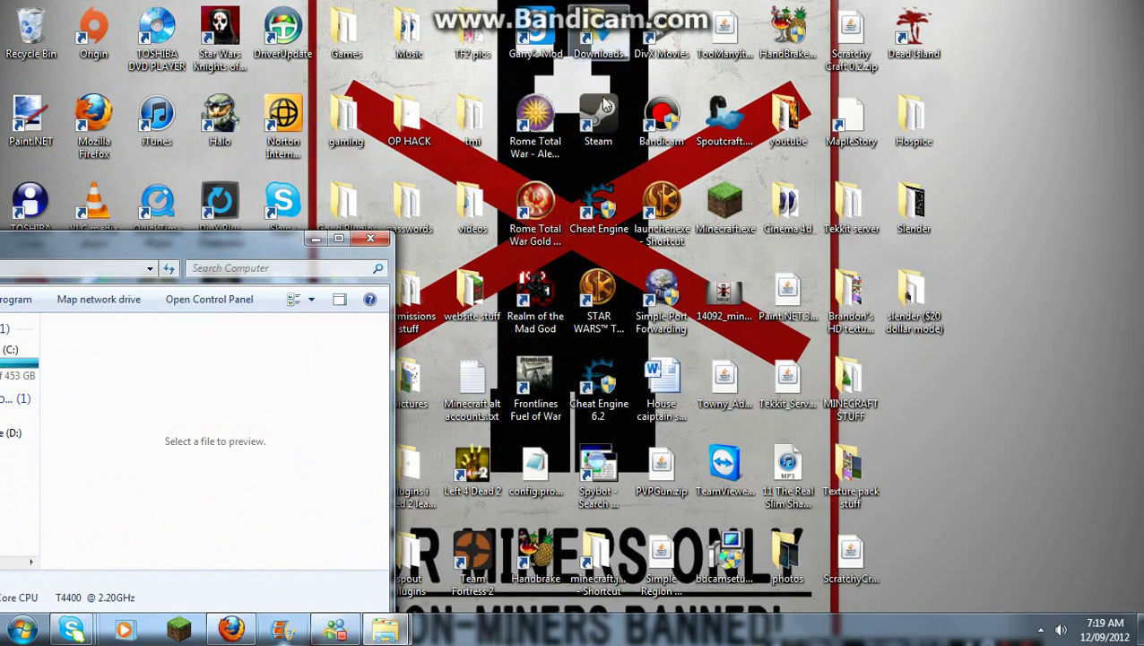
{"action": "left_click_drag", "start_coordinate": [145, 243], "coordinate": [367, 90]}
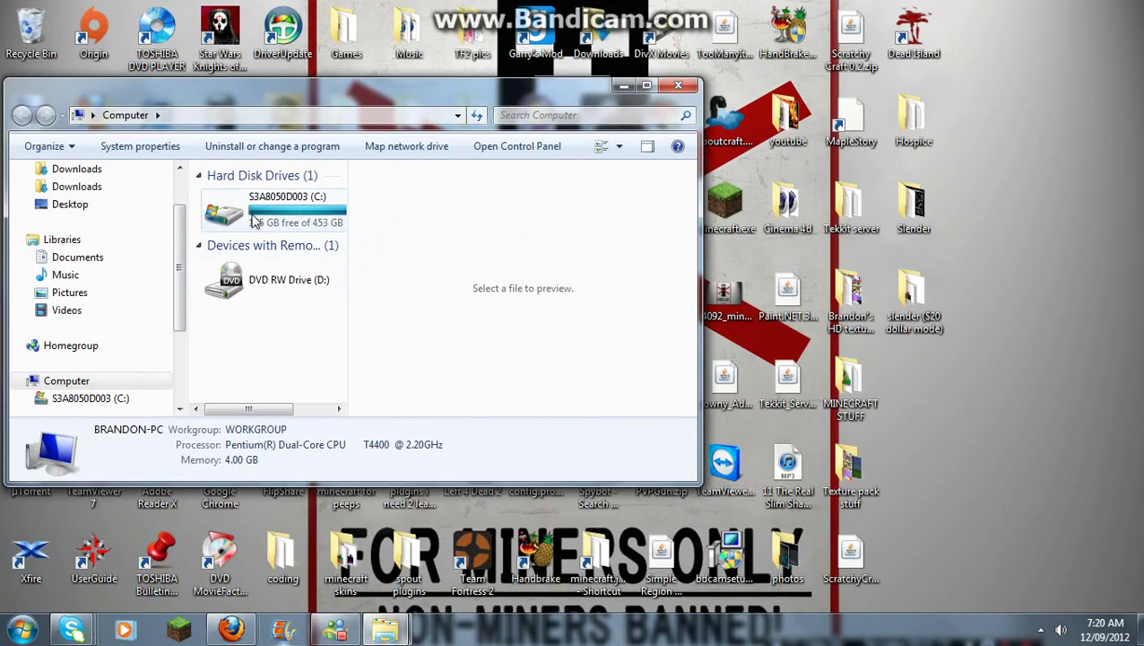
Open drive C:, go back to Computer, then switch to the Program Files (x86)\Steam folder window.
{"action": "double_click", "coordinate": [256, 215]}
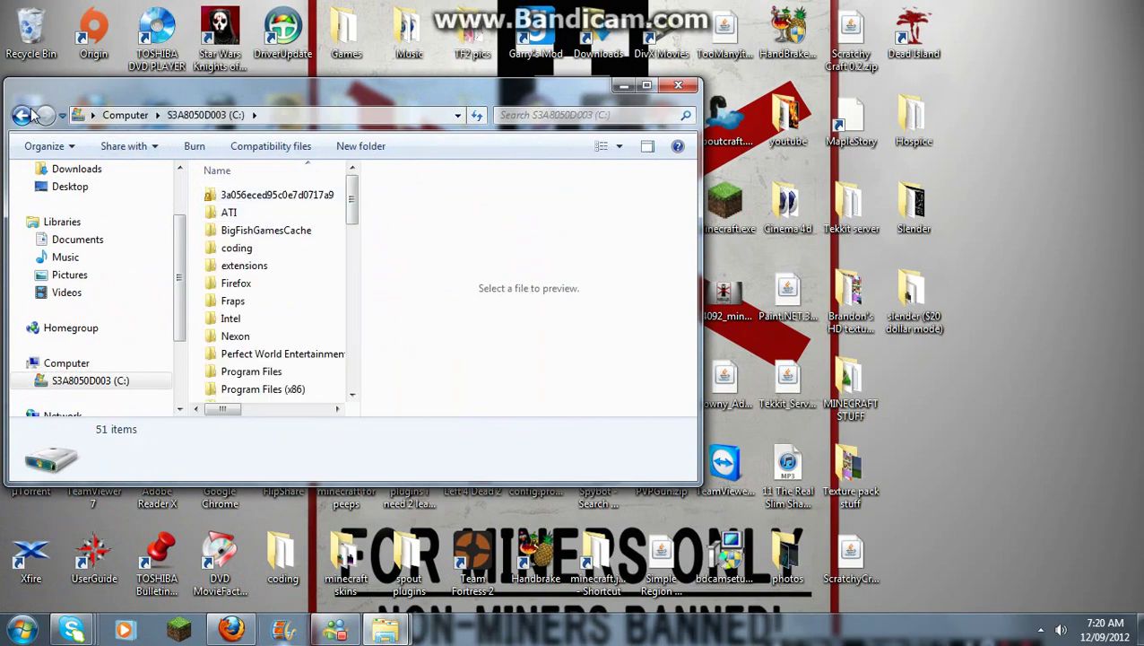
{"action": "left_click", "coordinate": [20, 115]}
{"action": "left_click", "coordinate": [388, 628]}
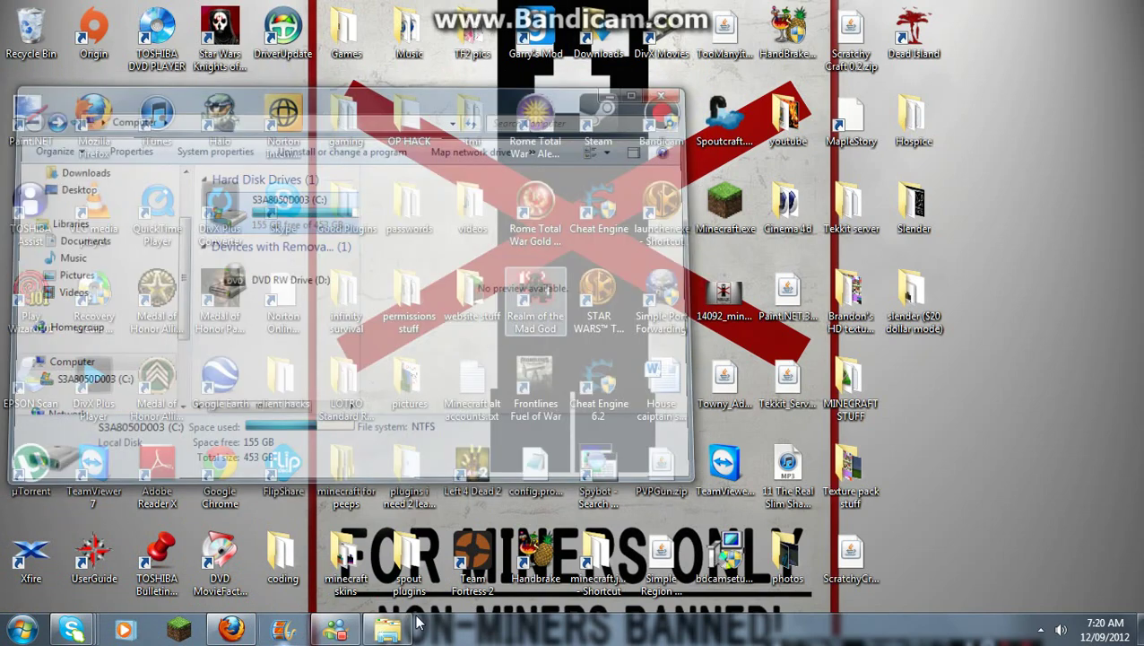
{"action": "left_click", "coordinate": [388, 628]}
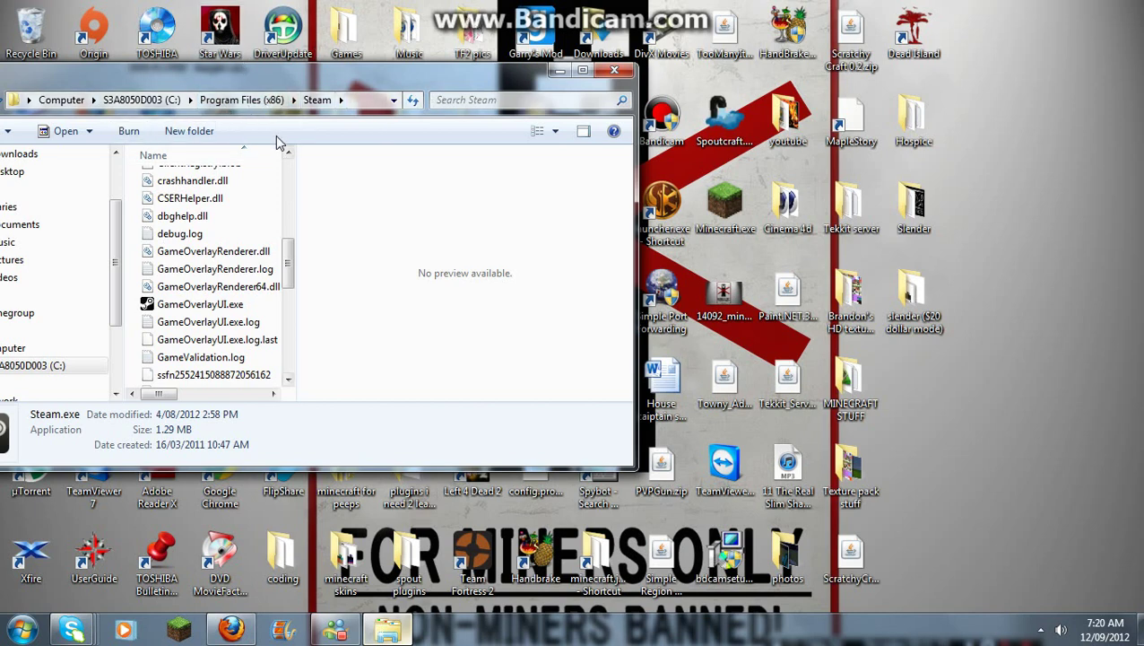
{"action": "scroll", "coordinate": [260, 287], "scroll_direction": "up", "scroll_amount": 3}
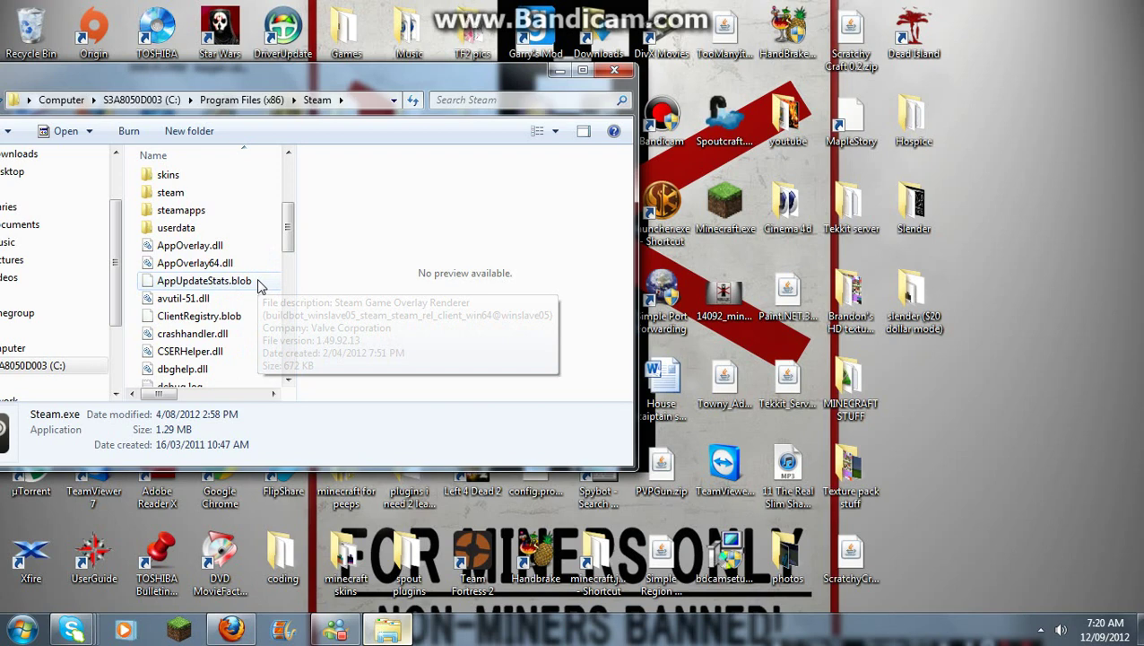
{"action": "scroll", "coordinate": [260, 287], "scroll_direction": "down", "scroll_amount": 3}
{"action": "scroll", "coordinate": [260, 287], "scroll_direction": "down", "scroll_amount": 3}
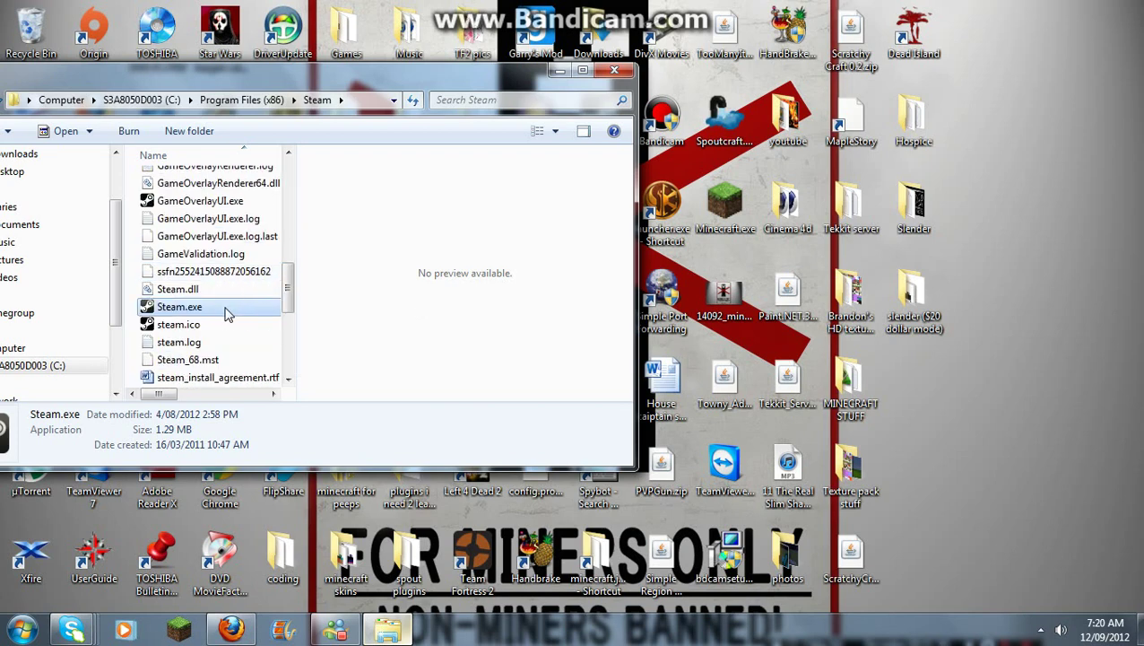
Dismiss Steam.exe's context menu, close the Steam folder window, and reveal the hidden tray icons.
{"action": "right_click", "coordinate": [187, 310]}
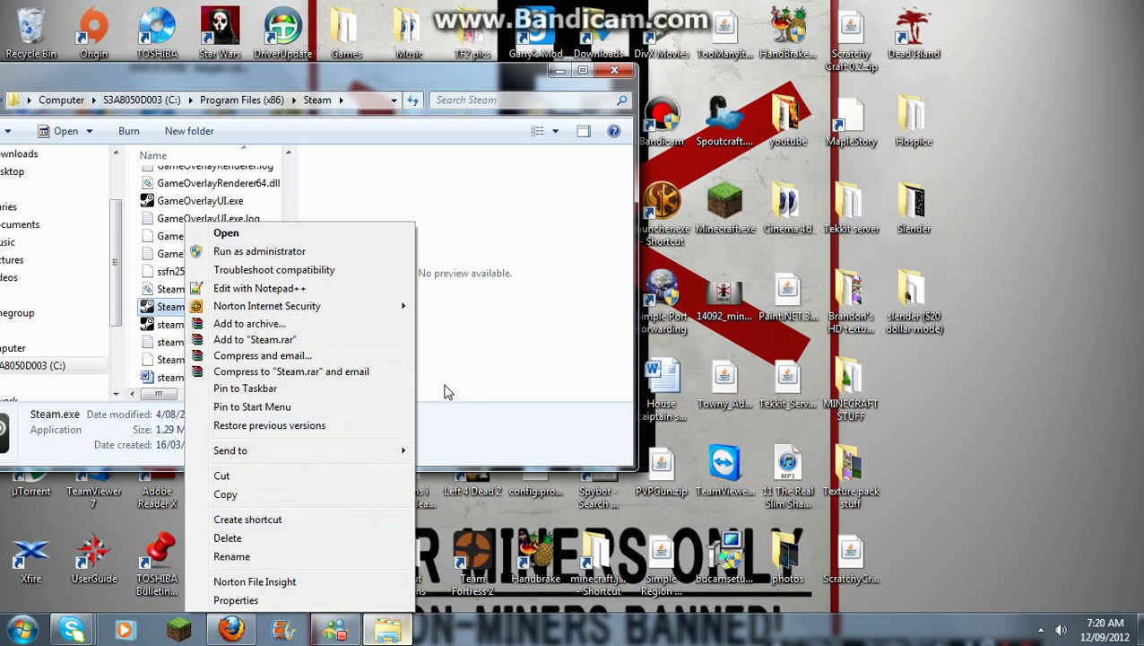
{"action": "left_click", "coordinate": [395, 394]}
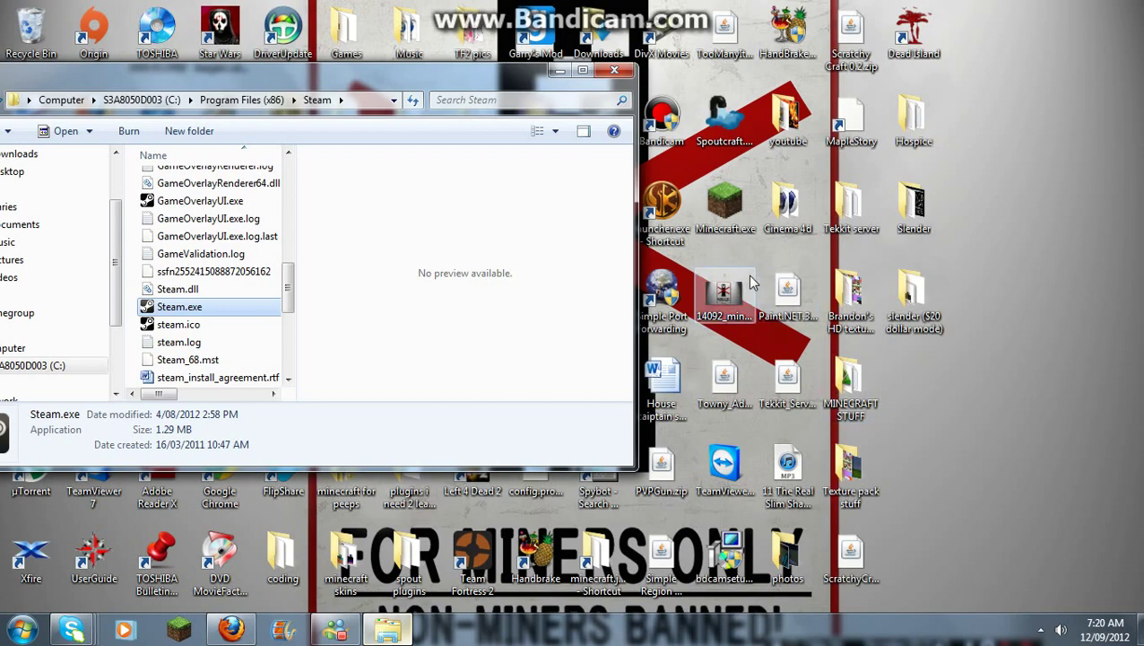
{"action": "left_click", "coordinate": [625, 72]}
{"action": "left_click", "coordinate": [1040, 630]}
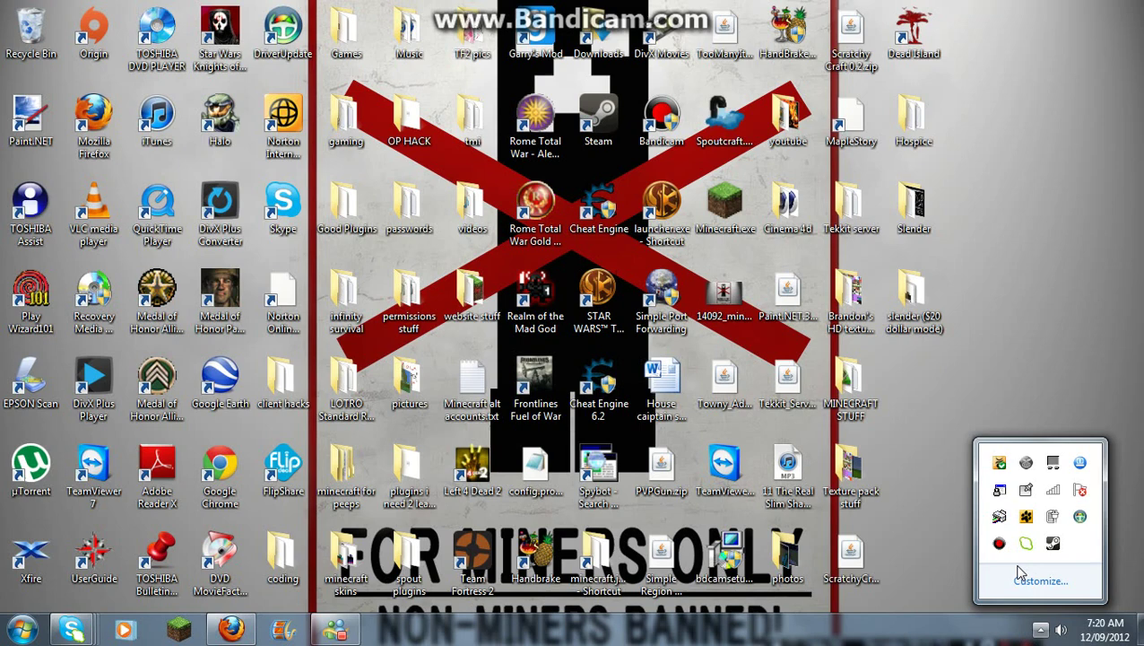